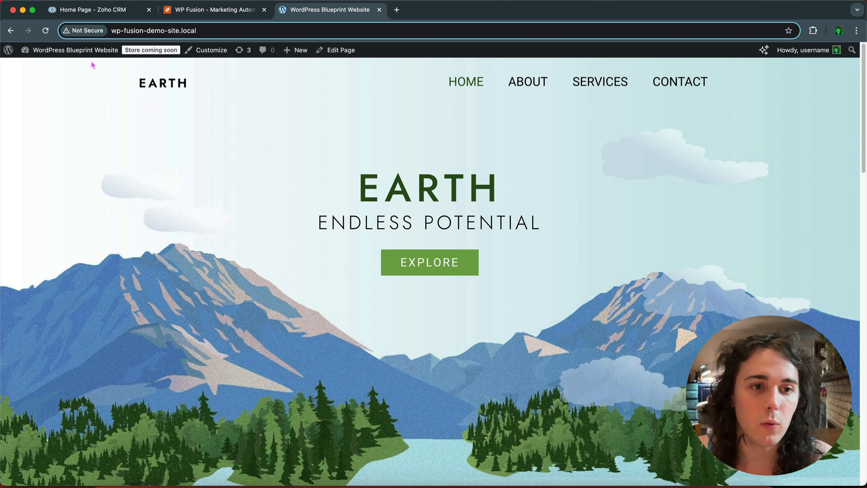
- Open the WordPress site's admin dashboard, and look over the Zoho CRM home page and the WP Fusion website
{"action": "left_click", "coordinate": [88, 50]}
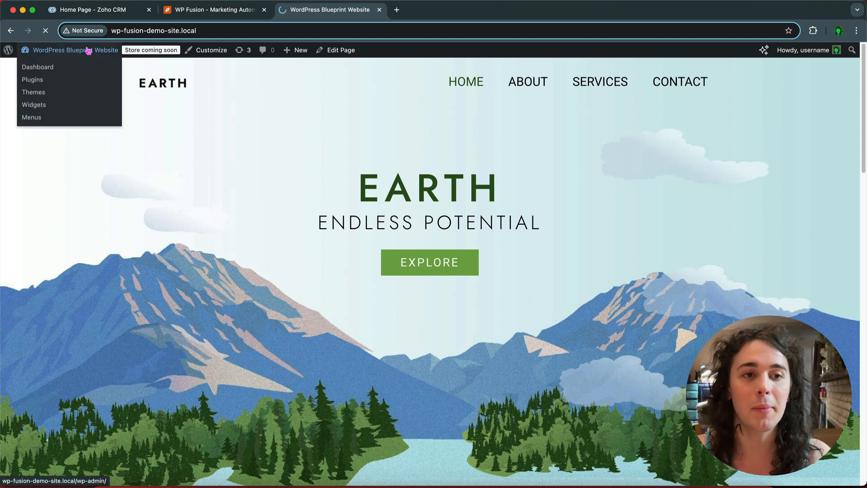
{"action": "left_click", "coordinate": [89, 11]}
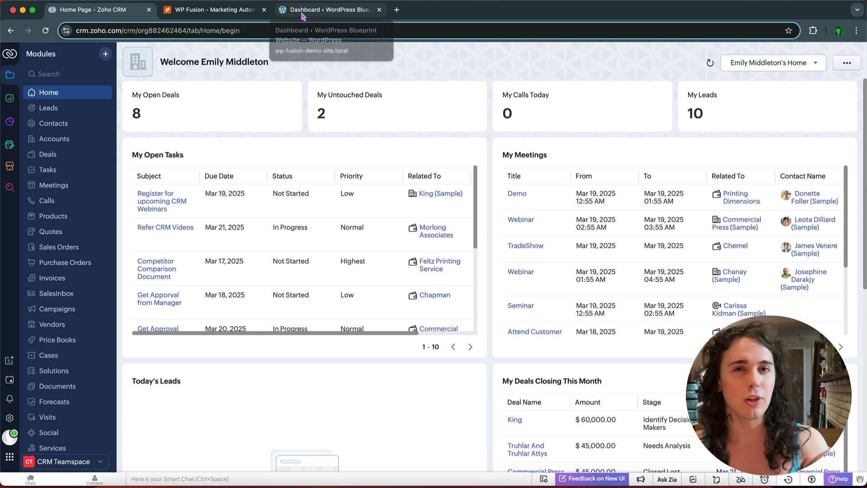
{"action": "left_click", "coordinate": [242, 16]}
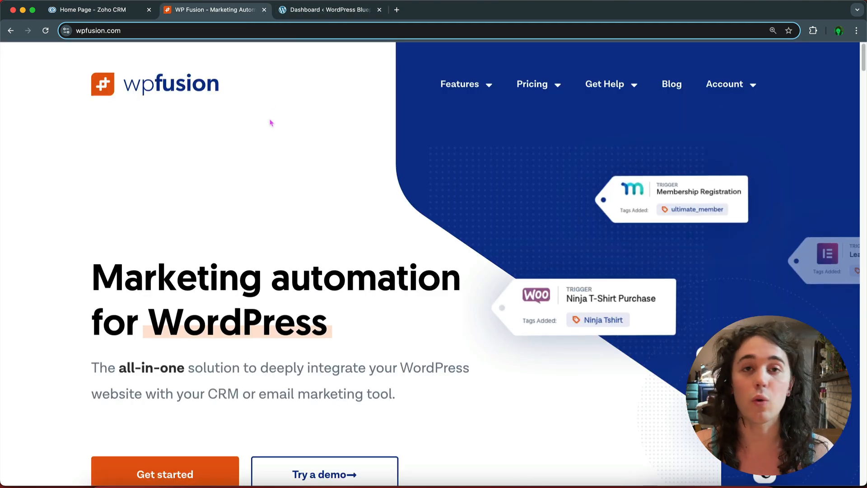
{"action": "left_click", "coordinate": [319, 12]}
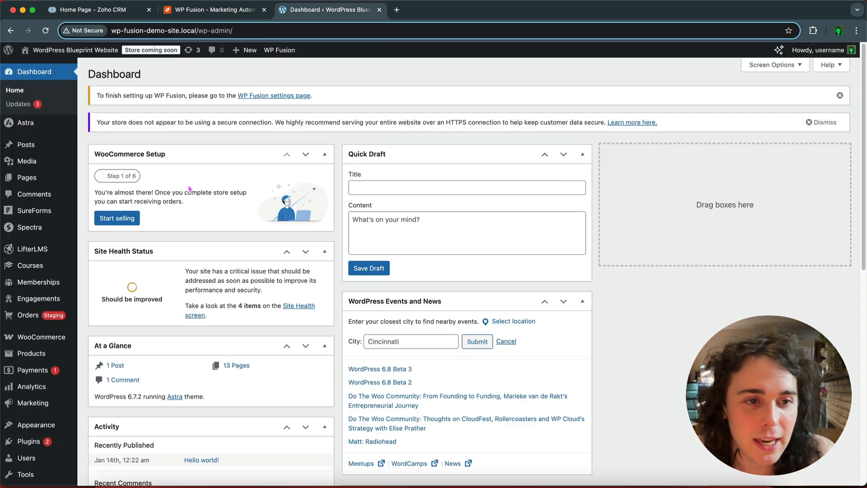
- Open the WP Fusion settings and select Zoho as the CRM
{"action": "scroll", "coordinate": [102, 201], "scroll_direction": "down", "scroll_amount": 3}
{"action": "scroll", "coordinate": [102, 205], "scroll_direction": "down", "scroll_amount": 5}
{"action": "mouse_move", "coordinate": [62, 461]}
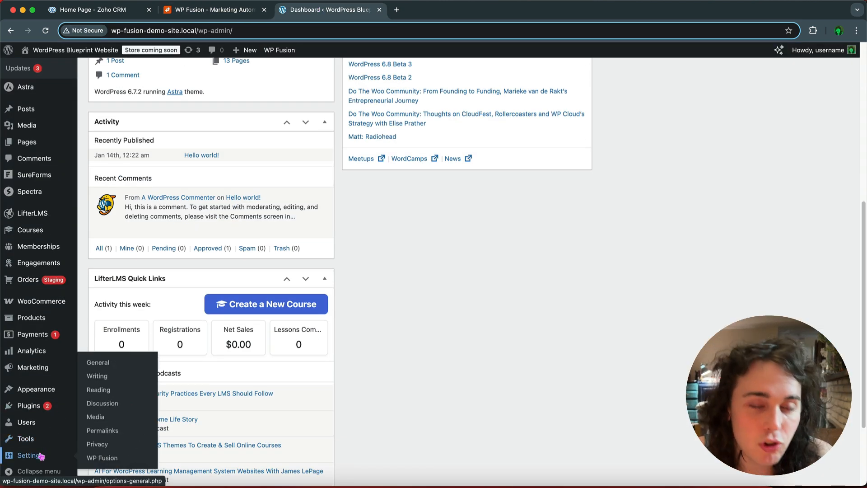
{"action": "left_click", "coordinate": [107, 462]}
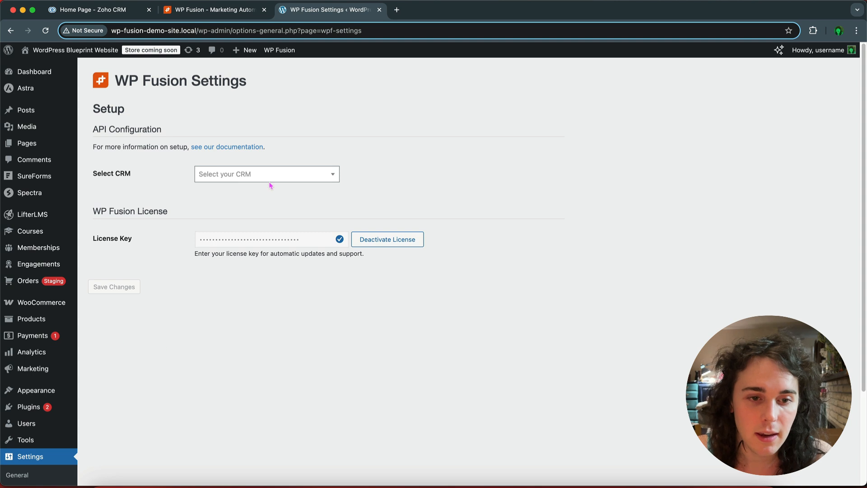
{"action": "left_click", "coordinate": [220, 174]}
{"action": "type", "text": "zoho"}
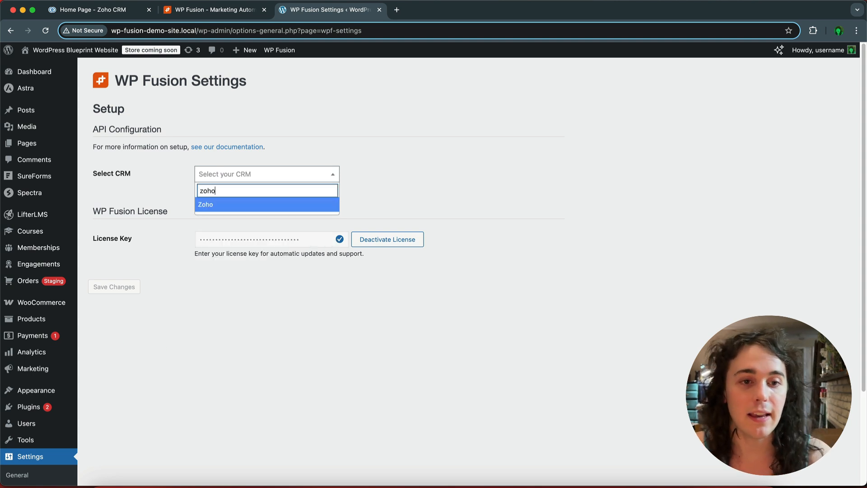
{"action": "key", "text": "Return"}
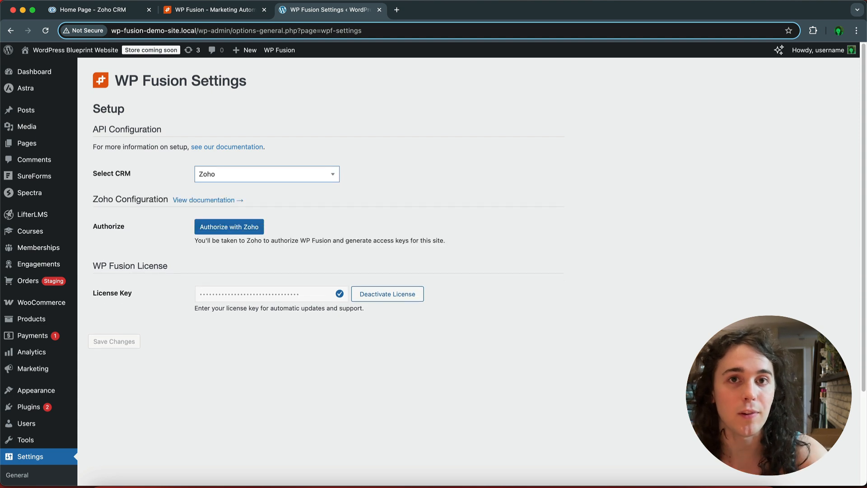
- Authorize WP Fusion with Zoho and accept its request to access the CRM data
{"action": "left_click", "coordinate": [206, 226]}
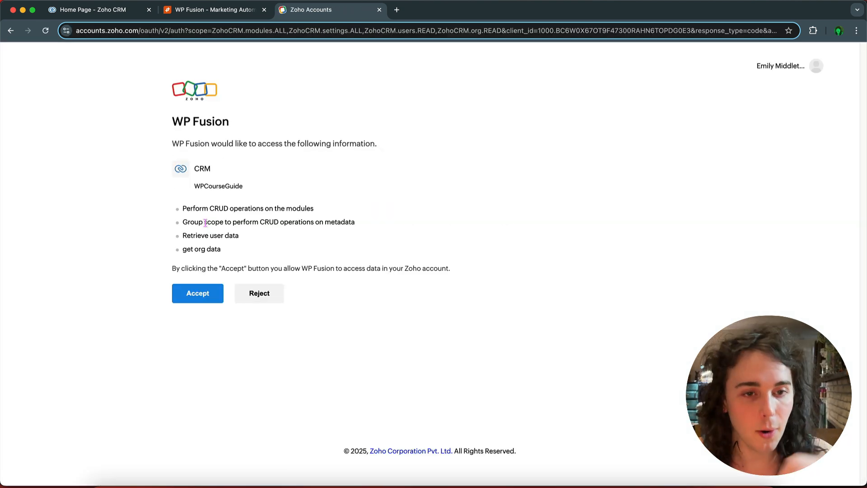
{"action": "left_click", "coordinate": [197, 294]}
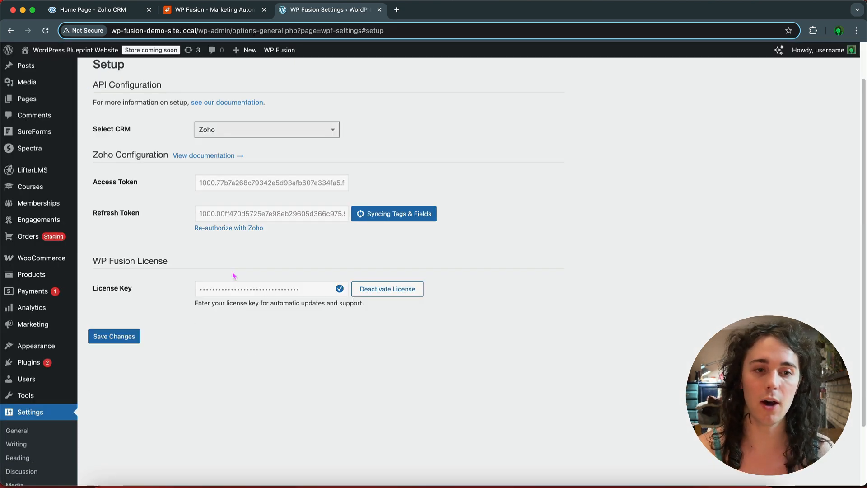
{"action": "scroll", "coordinate": [234, 275], "scroll_direction": "up", "scroll_amount": 2}
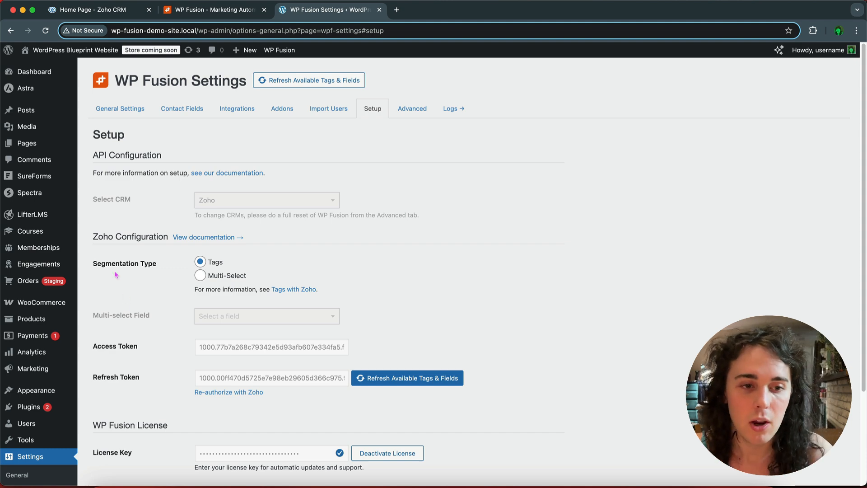
- Try the Multi-Select segmentation type in the Zoho configuration, and set it back to Tags
{"action": "scroll", "coordinate": [108, 268], "scroll_direction": "up", "scroll_amount": 1}
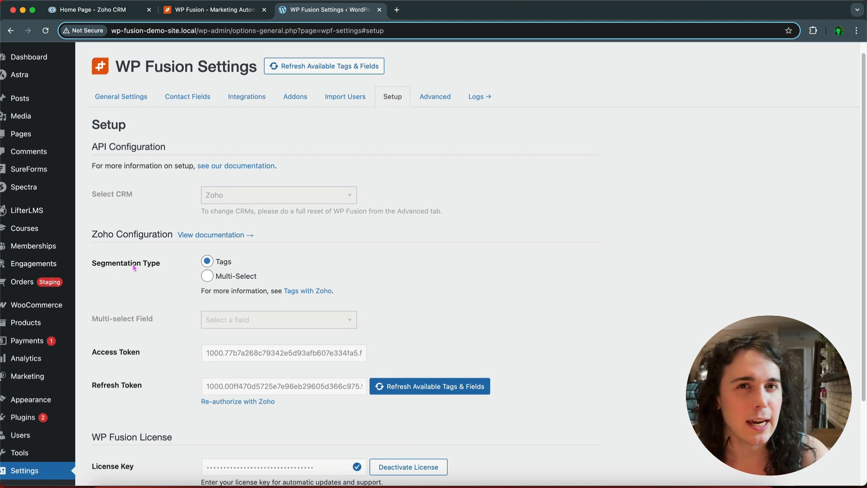
{"action": "scroll", "coordinate": [155, 267], "scroll_direction": "down", "scroll_amount": 1}
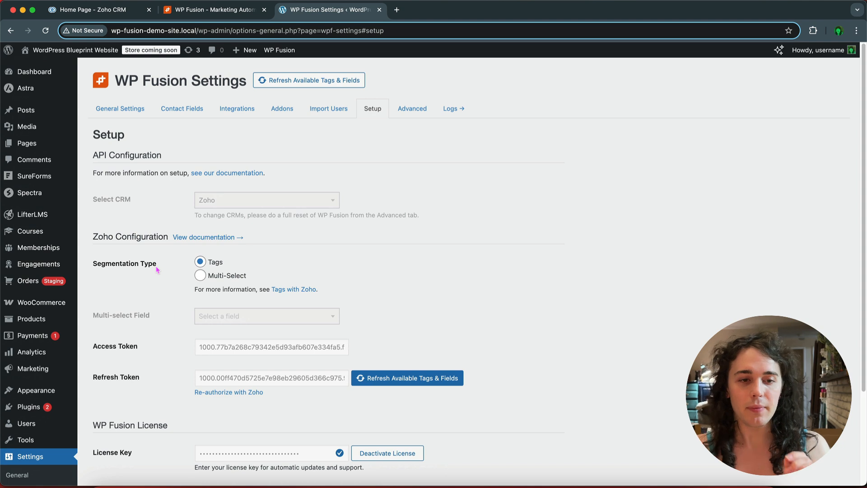
{"action": "left_click", "coordinate": [204, 275]}
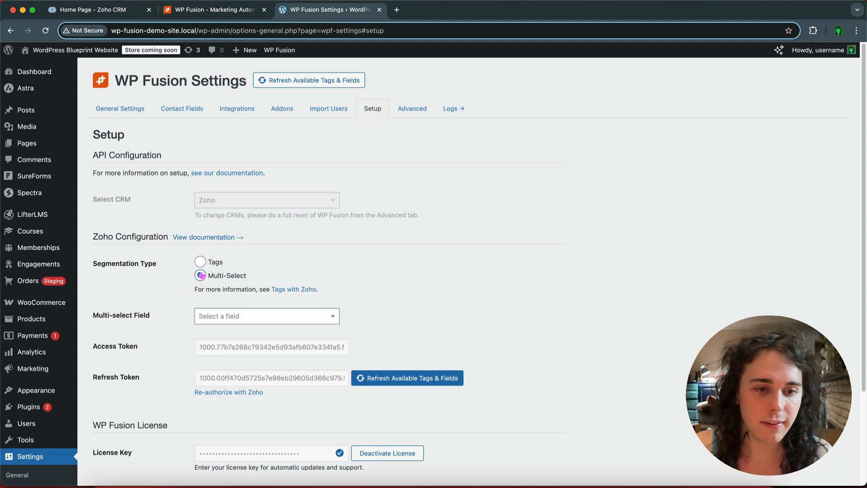
{"action": "left_click", "coordinate": [200, 262]}
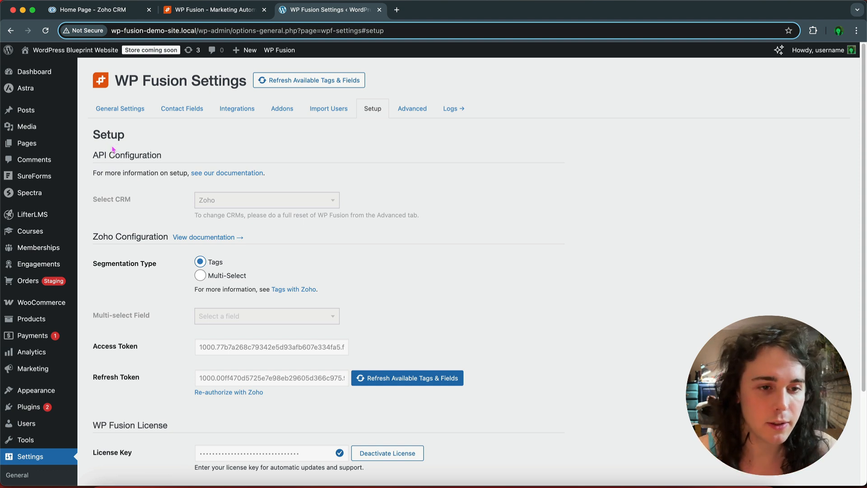
- Start a new LifterLMS course and show the WP Fusion settings in its course options
{"action": "mouse_move", "coordinate": [55, 233]}
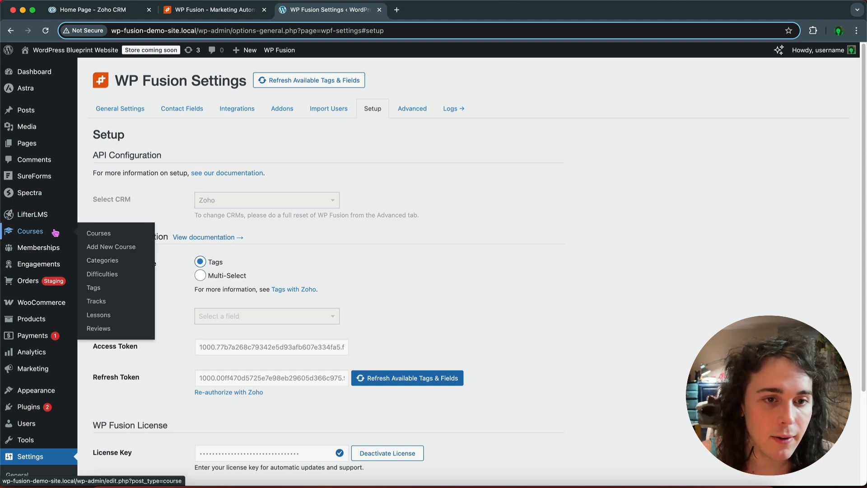
{"action": "left_click", "coordinate": [55, 232]}
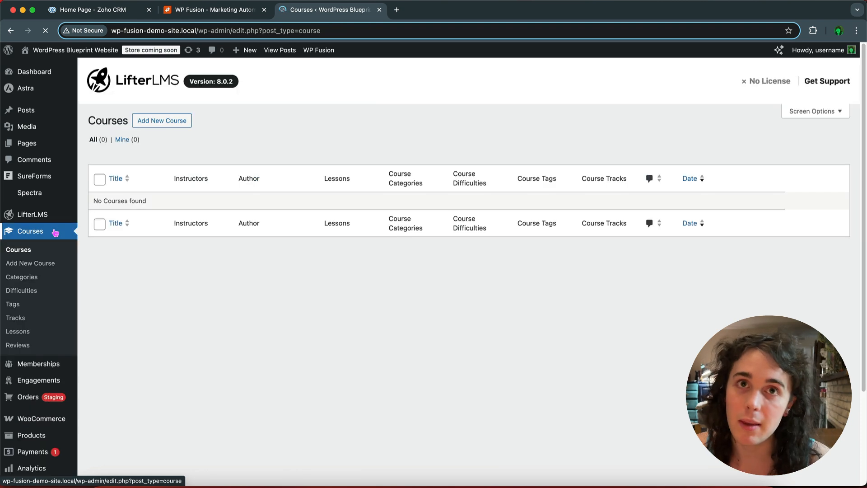
{"action": "left_click", "coordinate": [178, 120]}
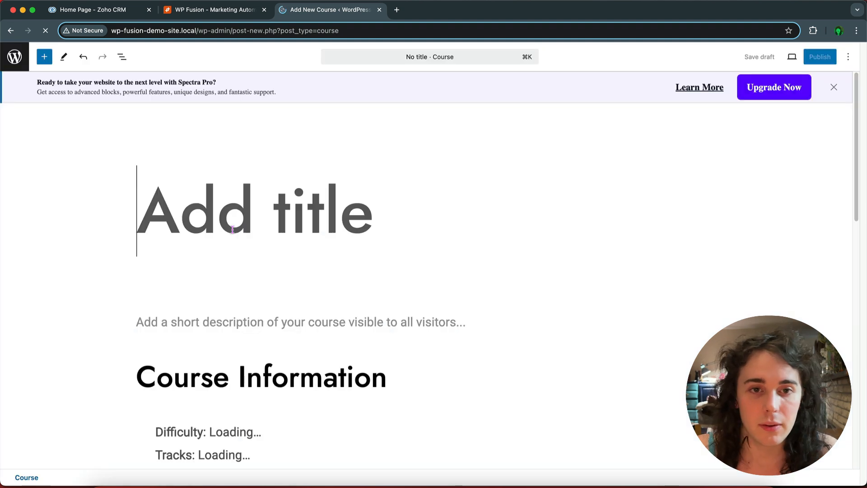
{"action": "scroll", "coordinate": [254, 238], "scroll_direction": "down", "scroll_amount": 3}
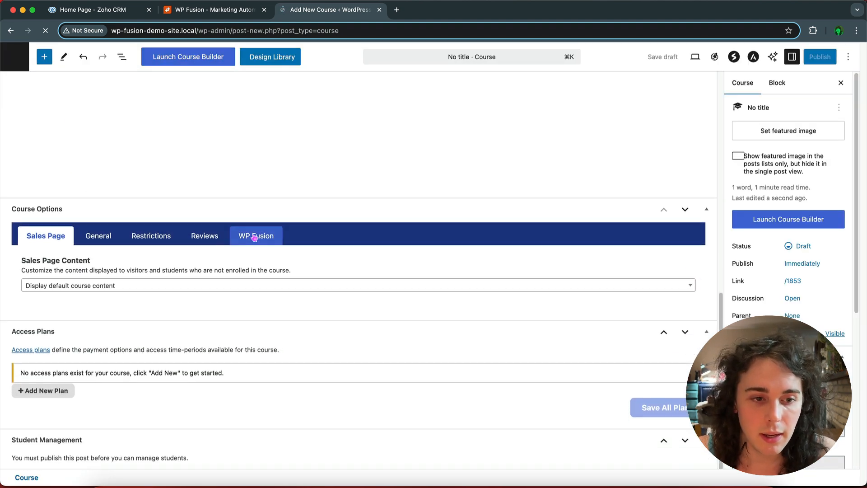
{"action": "left_click", "coordinate": [265, 241]}
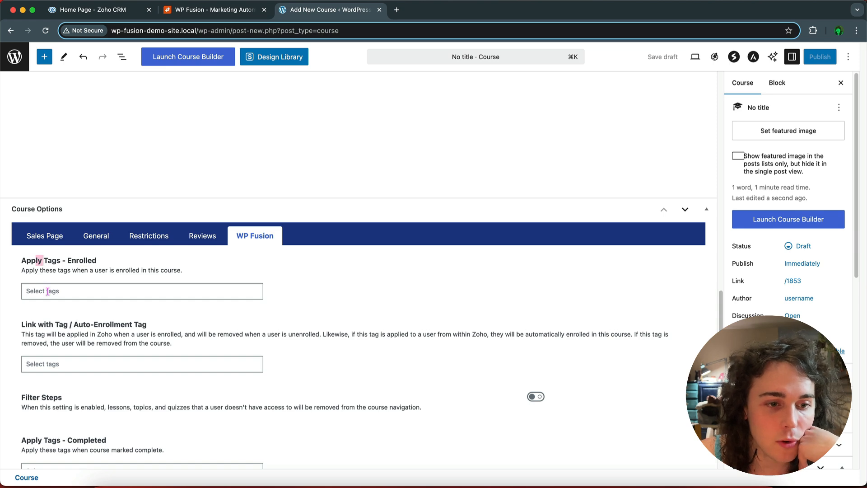
- Switch to Zoho CRM and open tag management for the Contacts module
{"action": "left_click", "coordinate": [114, 9]}
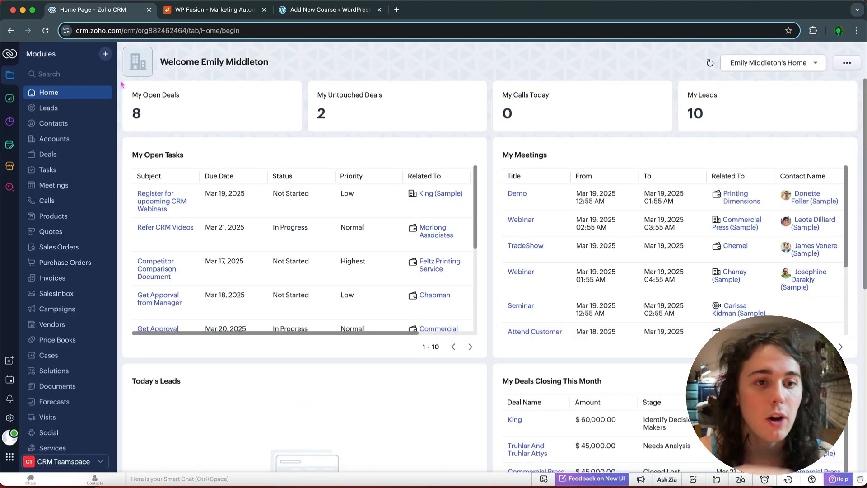
{"action": "left_click", "coordinate": [63, 122]}
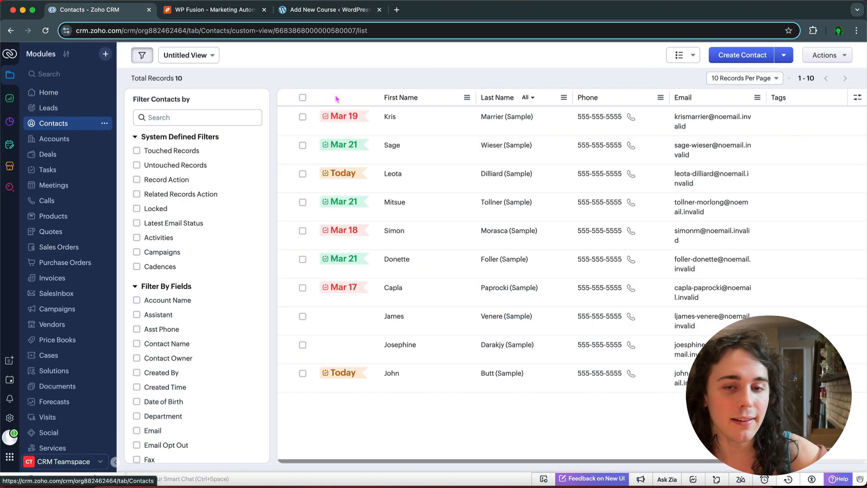
{"action": "left_click", "coordinate": [829, 55]}
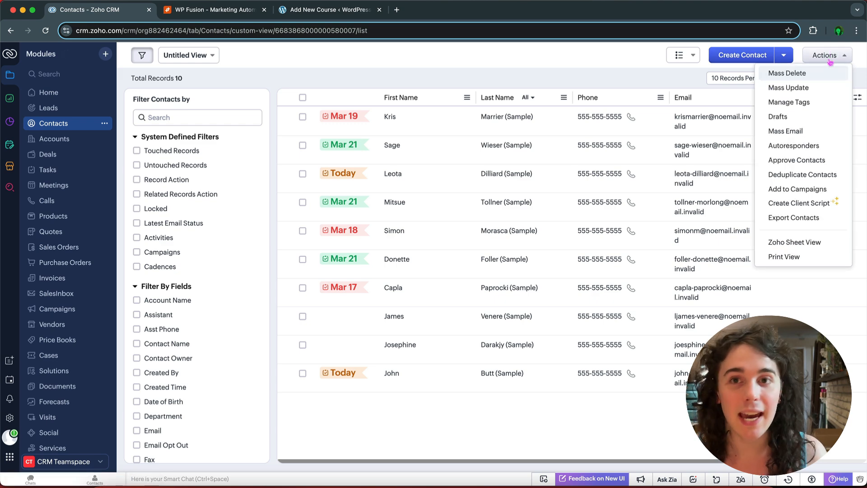
{"action": "left_click", "coordinate": [816, 102]}
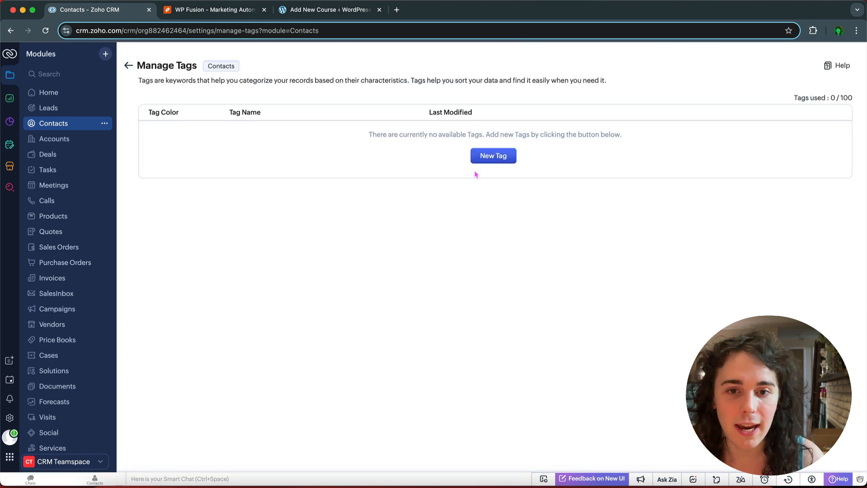
- Create and save a contact tag that reads "Enrolled [account owner's first name]'s Course!"
{"action": "left_click", "coordinate": [495, 162]}
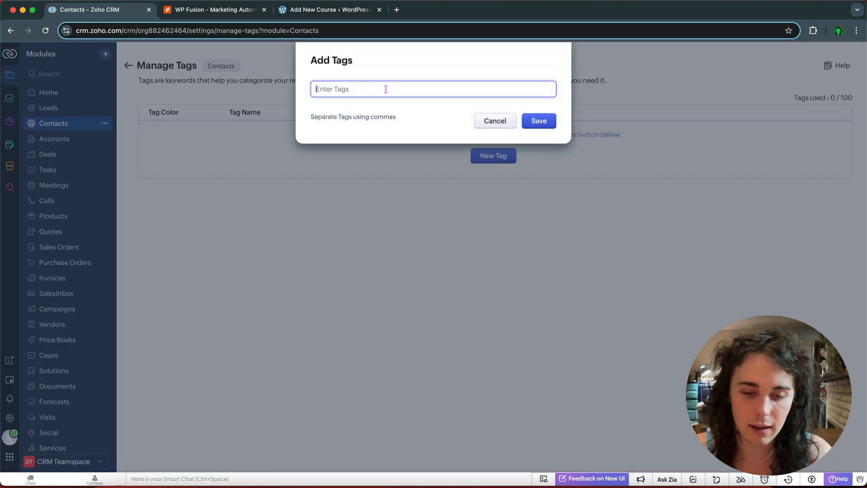
{"action": "type", "text": "Enrolled in Emily's"}
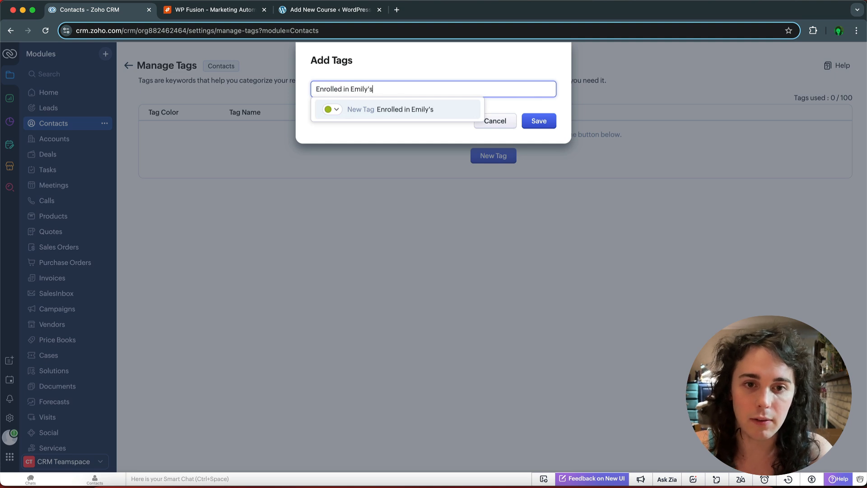
{"action": "type", "text": " Cours"}
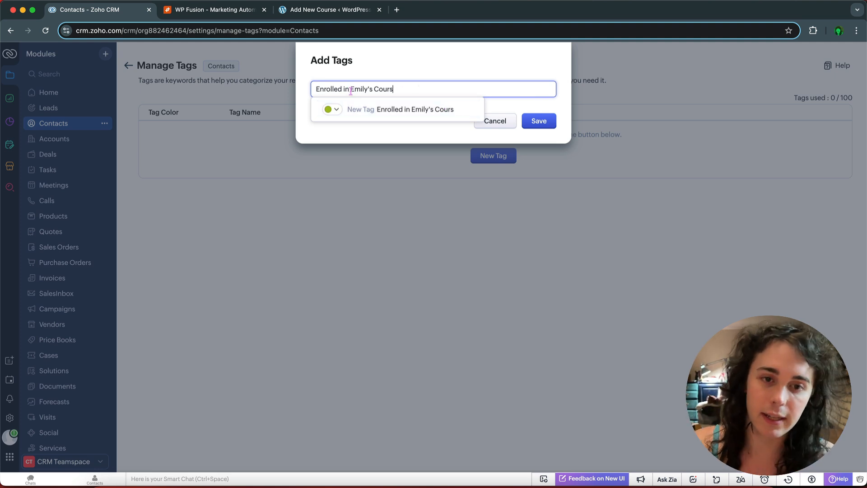
{"action": "key", "text": "BackSpace"}
{"action": "left_click", "coordinate": [394, 89]}
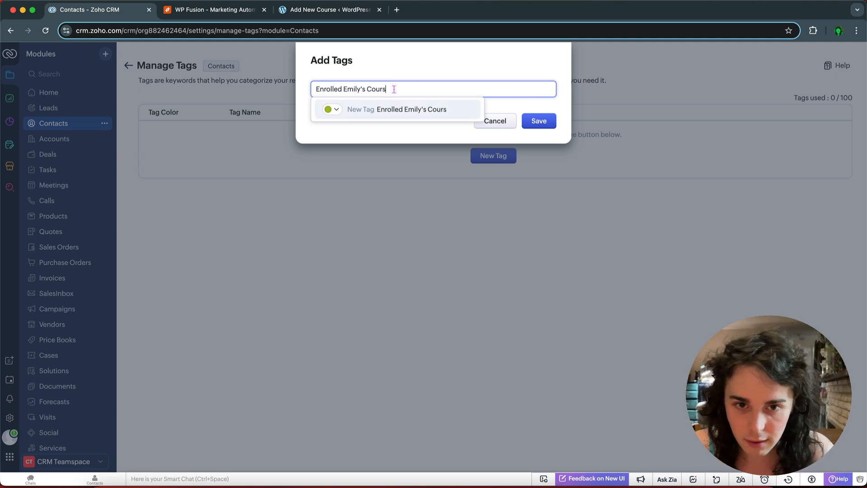
{"action": "type", "text": "e!"}
{"action": "left_click", "coordinate": [435, 110]}
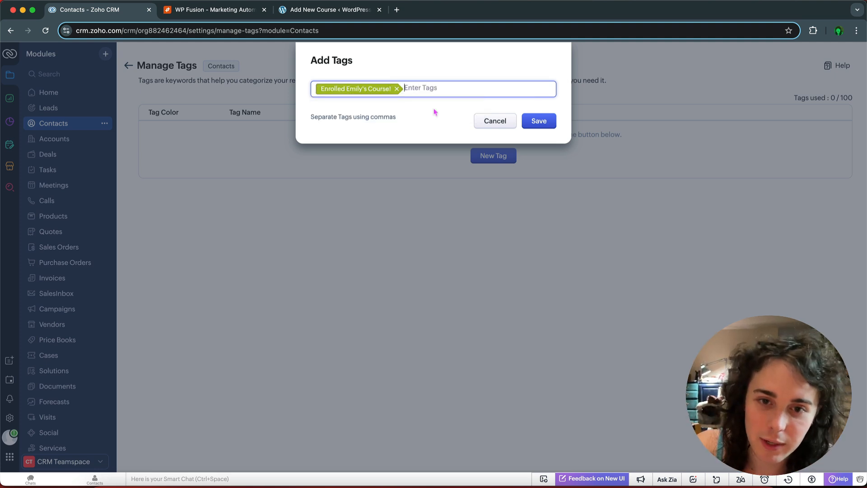
{"action": "left_click", "coordinate": [539, 120]}
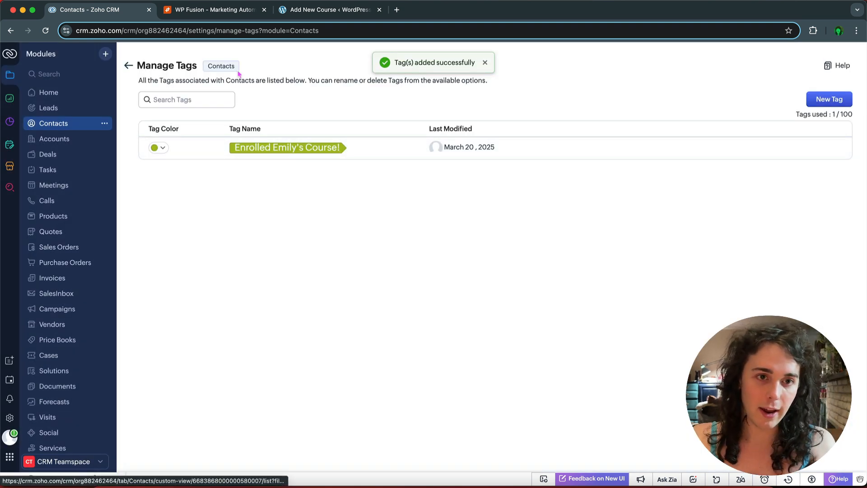
- Switch back to the new WordPress course and resync the available tags from the Apply Tags - Enrolled field
{"action": "left_click", "coordinate": [310, 16]}
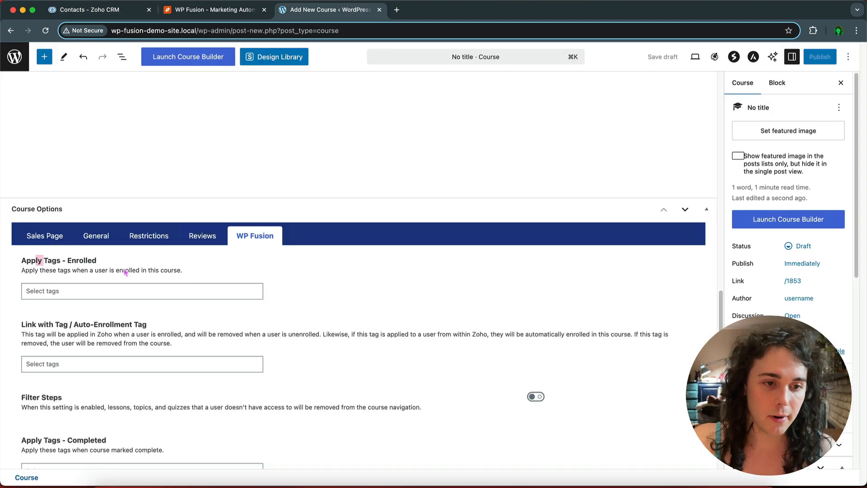
{"action": "left_click", "coordinate": [96, 289]}
{"action": "left_click", "coordinate": [111, 309]}
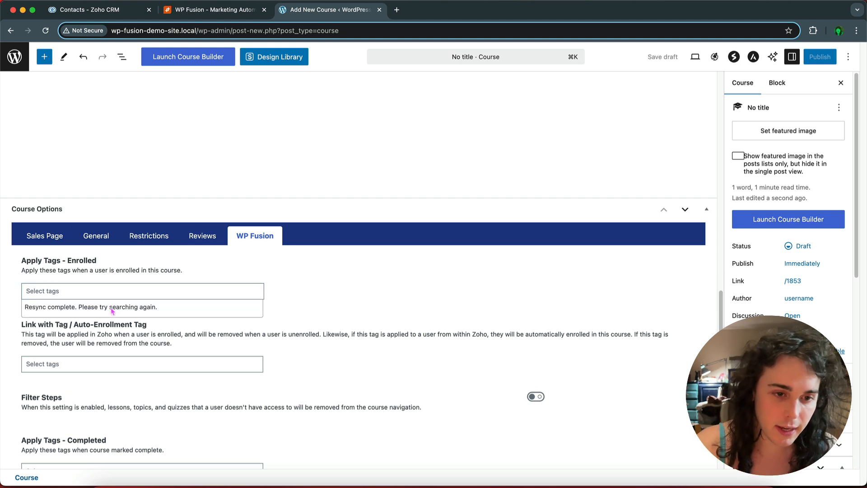
- Reload the new course page and show the WP Fusion course options again
{"action": "key", "text": "super+r"}
{"action": "key", "text": "Return"}
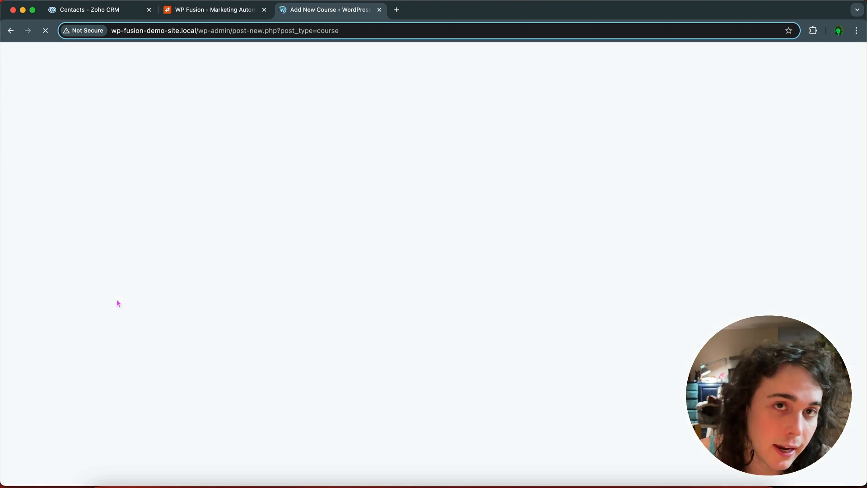
{"action": "scroll", "coordinate": [202, 301], "scroll_direction": "down", "scroll_amount": 8}
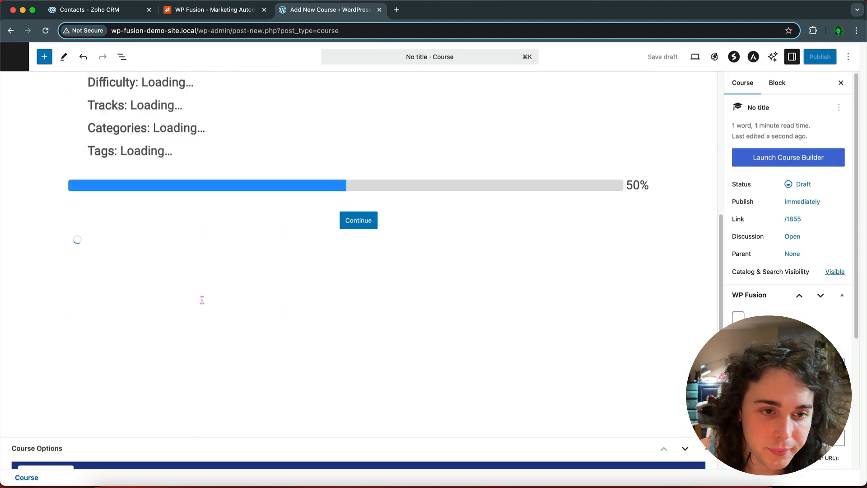
{"action": "left_click", "coordinate": [256, 327]}
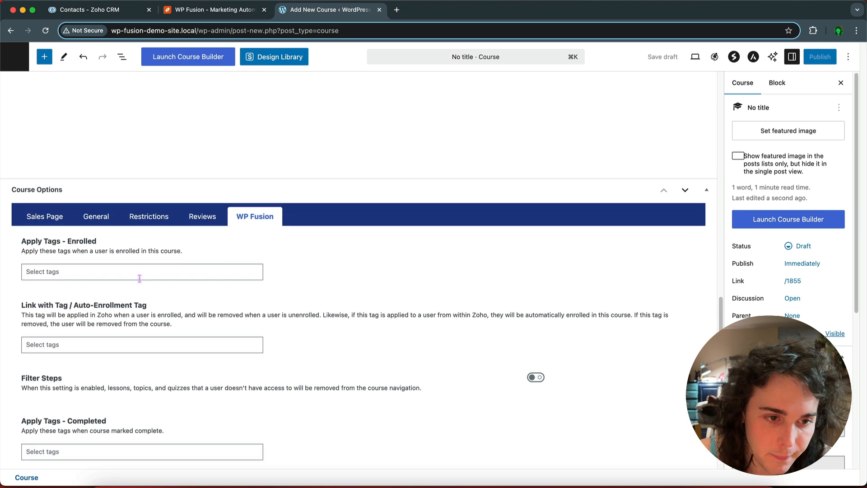
- Select the course enrollment tag created in Zoho as the tag to apply when a user is enrolled in this course
{"action": "left_click", "coordinate": [140, 277]}
{"action": "left_click", "coordinate": [102, 292]}
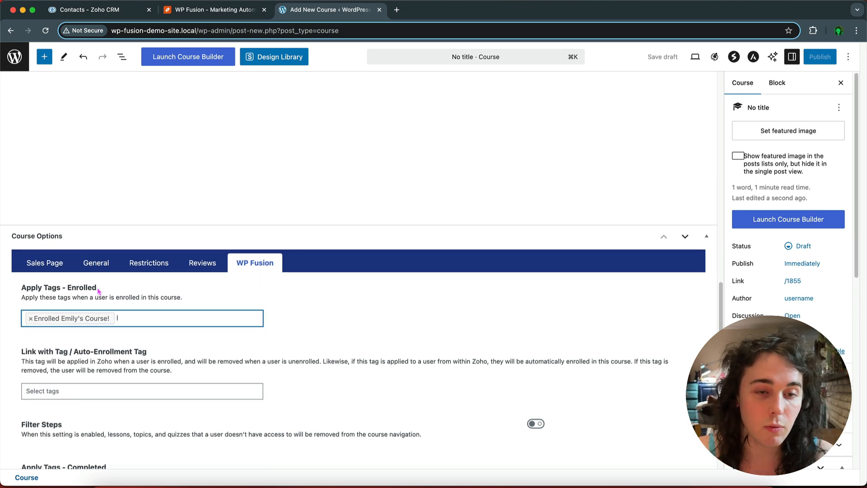
{"action": "scroll", "coordinate": [99, 291], "scroll_direction": "up", "scroll_amount": 10}
{"action": "scroll", "coordinate": [99, 291], "scroll_direction": "down", "scroll_amount": 10}
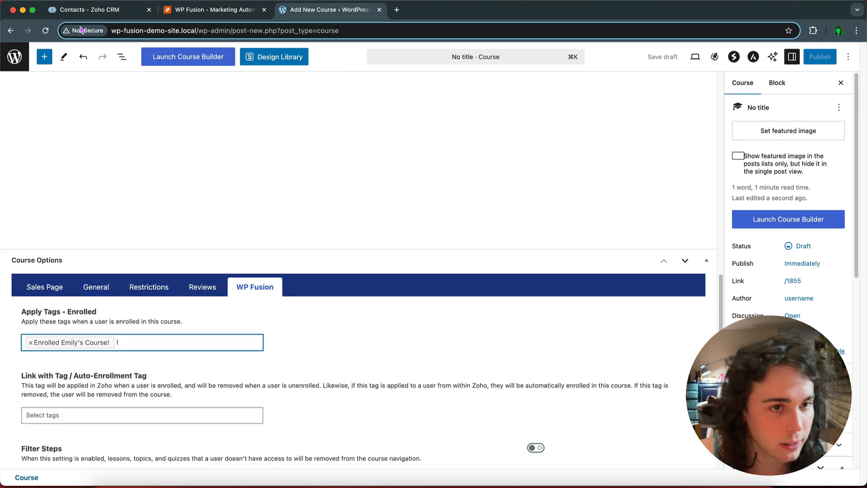
- Leave the course editor without saving and start adding a new WooCommerce product
{"action": "left_click", "coordinate": [19, 58]}
{"action": "key", "text": "Return"}
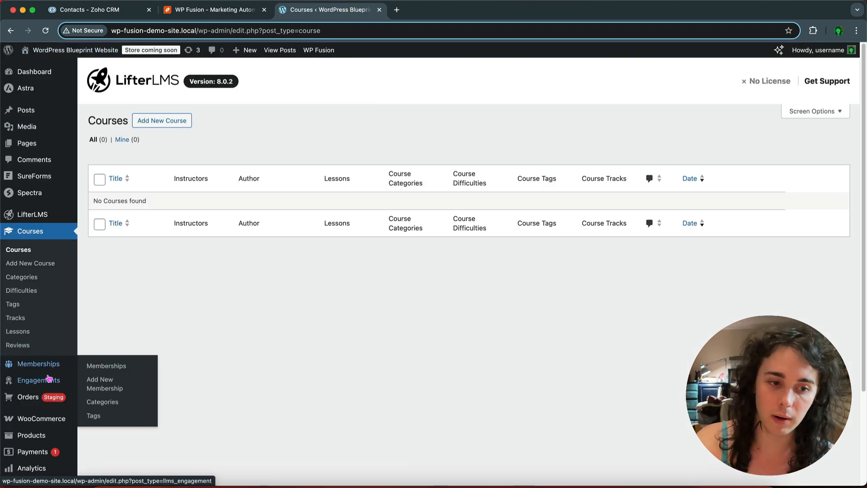
{"action": "scroll", "coordinate": [36, 316], "scroll_direction": "down", "scroll_amount": 3}
{"action": "mouse_move", "coordinate": [57, 359]}
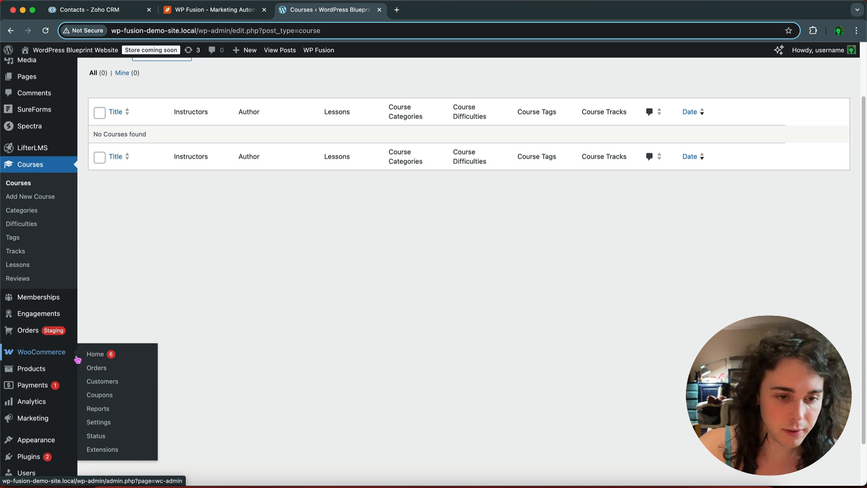
{"action": "left_click", "coordinate": [64, 368]}
{"action": "left_click", "coordinate": [105, 372]}
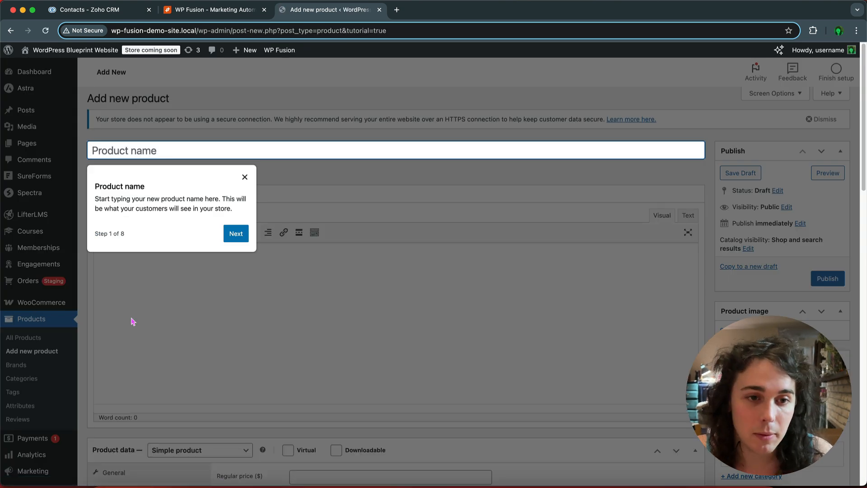
- Dismiss the product name tour and show the WP Fusion settings in the new product's data
{"action": "left_click", "coordinate": [245, 177]}
{"action": "scroll", "coordinate": [251, 222], "scroll_direction": "down", "scroll_amount": 3}
{"action": "scroll", "coordinate": [251, 221], "scroll_direction": "down", "scroll_amount": 3}
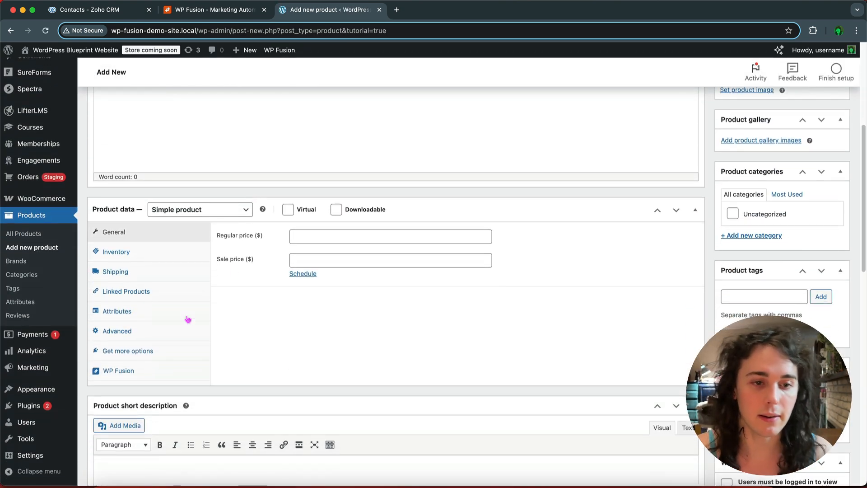
{"action": "left_click", "coordinate": [126, 370]}
{"action": "scroll", "coordinate": [282, 280], "scroll_direction": "down", "scroll_amount": 1}
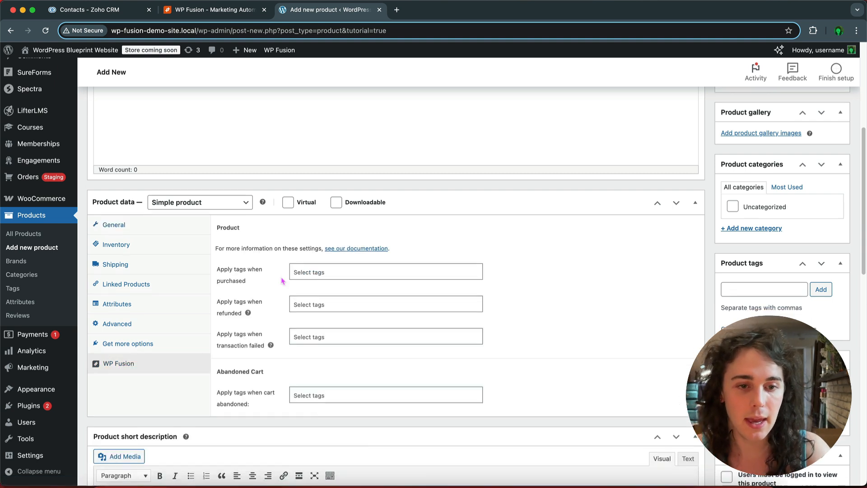
- List the tags available for product purchases and compare them with the Contacts tags in Zoho CRM, leaving the purchase tag unset
{"action": "scroll", "coordinate": [283, 281], "scroll_direction": "down", "scroll_amount": 2}
{"action": "left_click", "coordinate": [308, 231]}
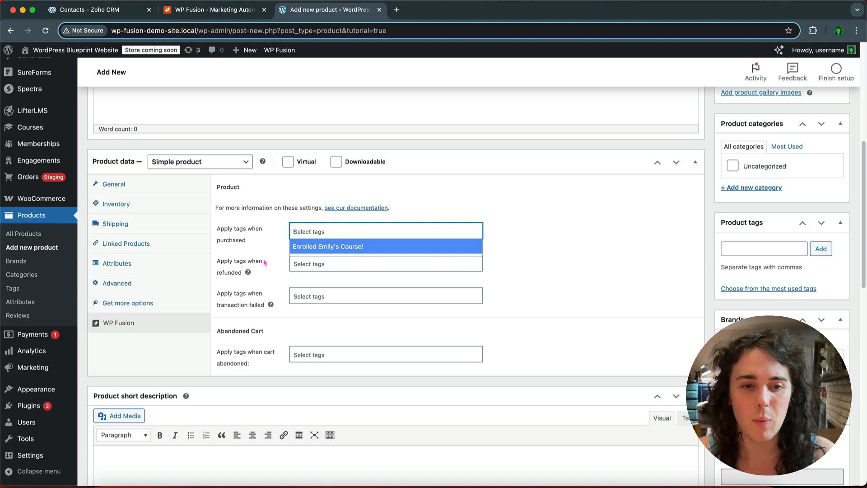
{"action": "left_click", "coordinate": [96, 10]}
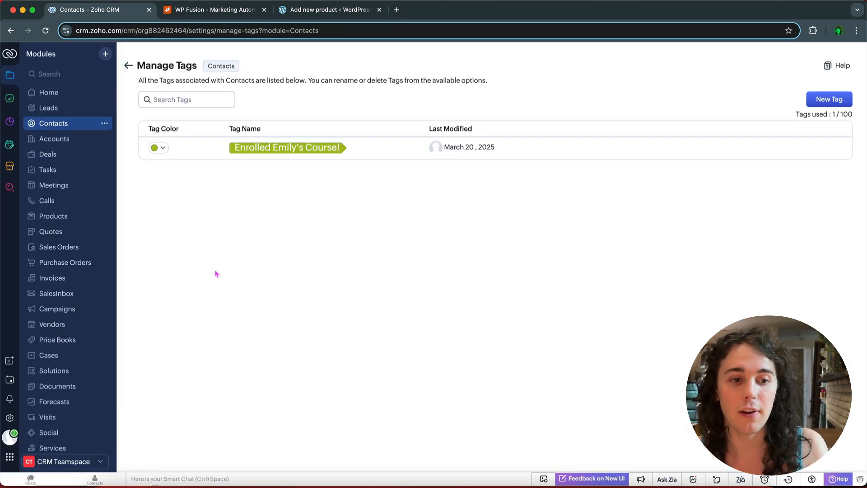
{"action": "left_click", "coordinate": [298, 9]}
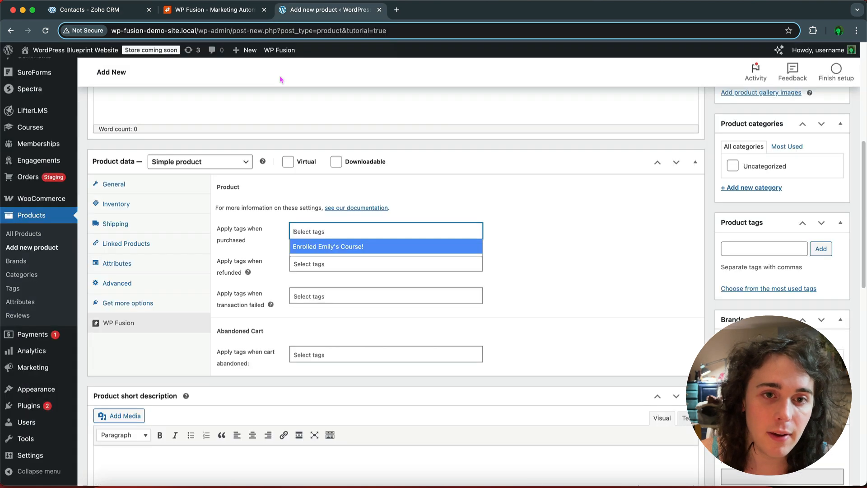
{"action": "left_click", "coordinate": [159, 150]}
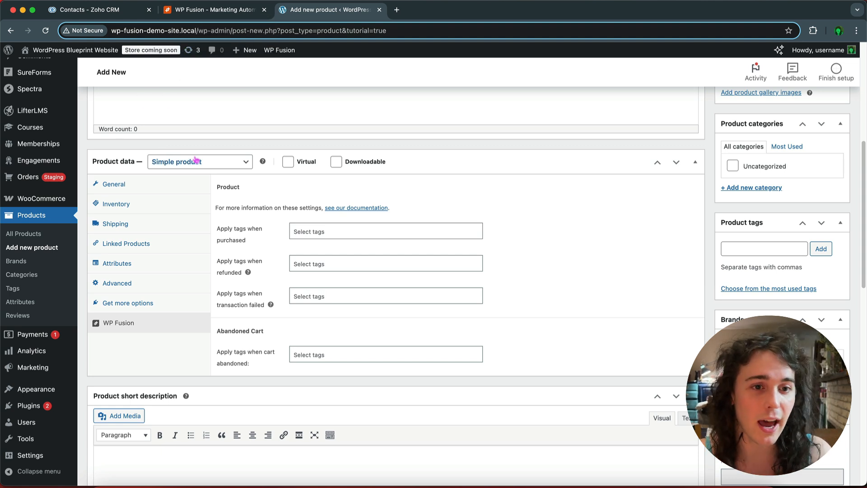
- Review the product's WP Fusion tag settings for purchases, refunds, failed transactions and abandoned carts
{"action": "scroll", "coordinate": [191, 150], "scroll_direction": "down", "scroll_amount": 1}
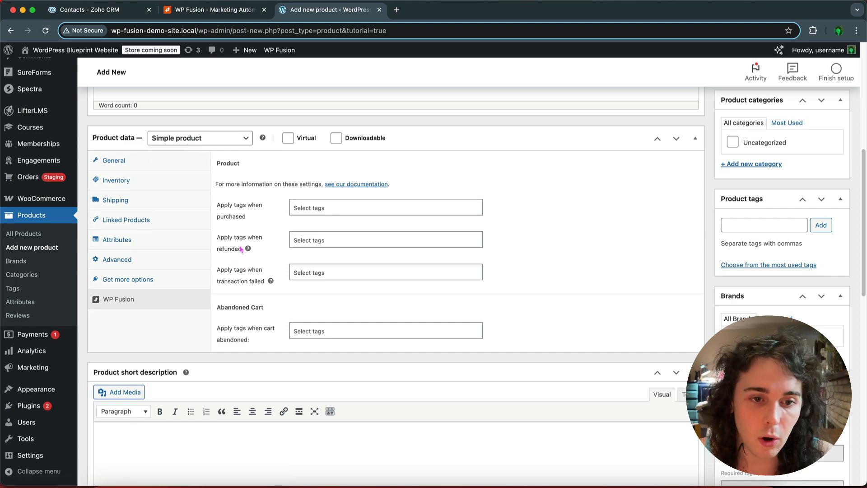
{"action": "scroll", "coordinate": [238, 266], "scroll_direction": "up", "scroll_amount": 3}
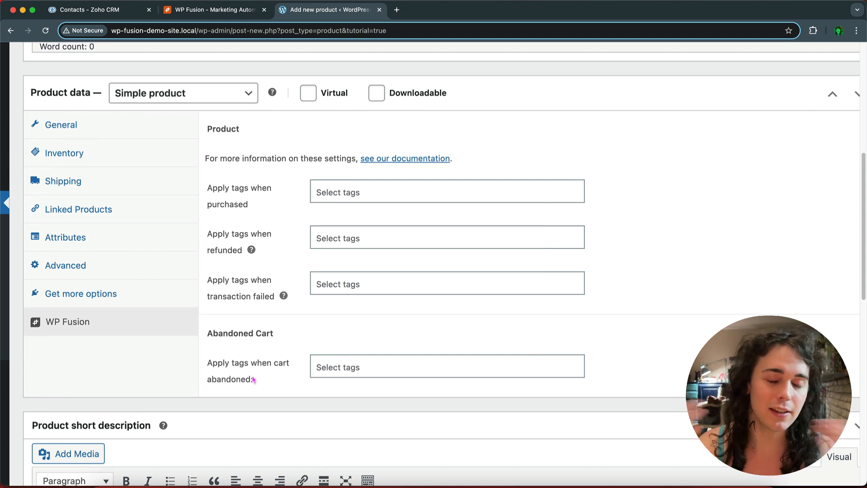
{"action": "scroll", "coordinate": [274, 351], "scroll_direction": "down", "scroll_amount": 5}
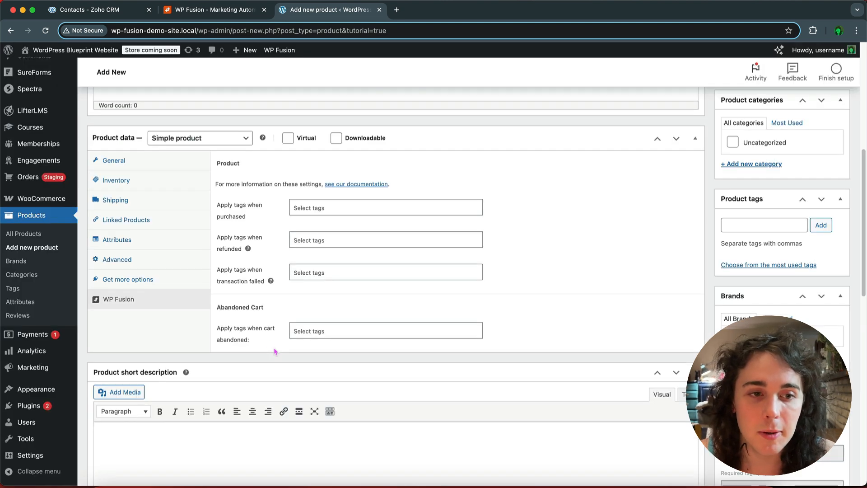
{"action": "scroll", "coordinate": [196, 256], "scroll_direction": "up", "scroll_amount": 1}
{"action": "scroll", "coordinate": [196, 255], "scroll_direction": "up", "scroll_amount": 10}
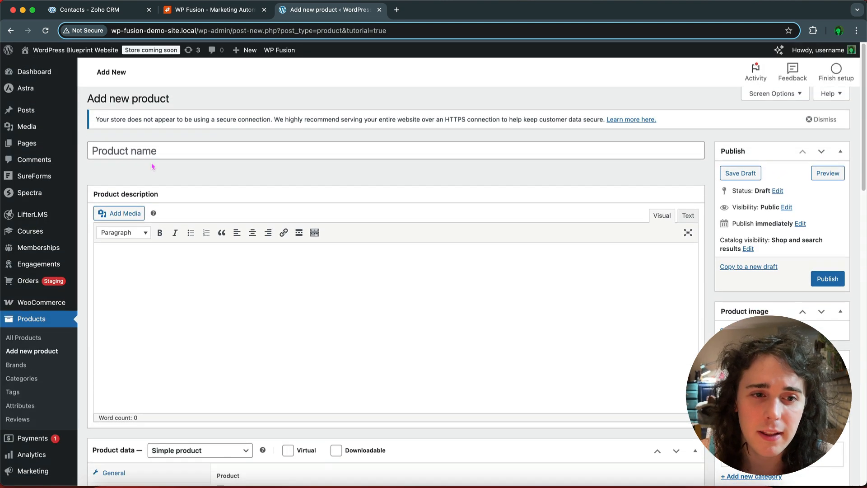
- Switch to the WP Fusion website and browse its main documentation index
{"action": "left_click", "coordinate": [201, 18]}
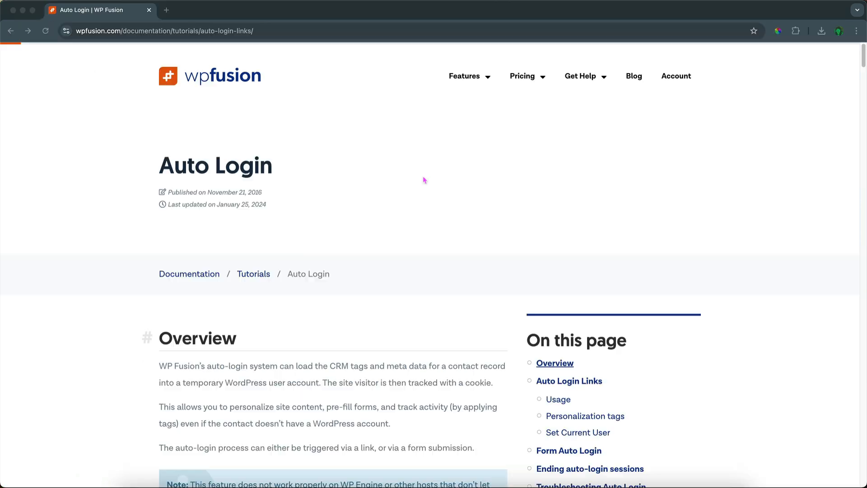
{"action": "left_click", "coordinate": [188, 276]}
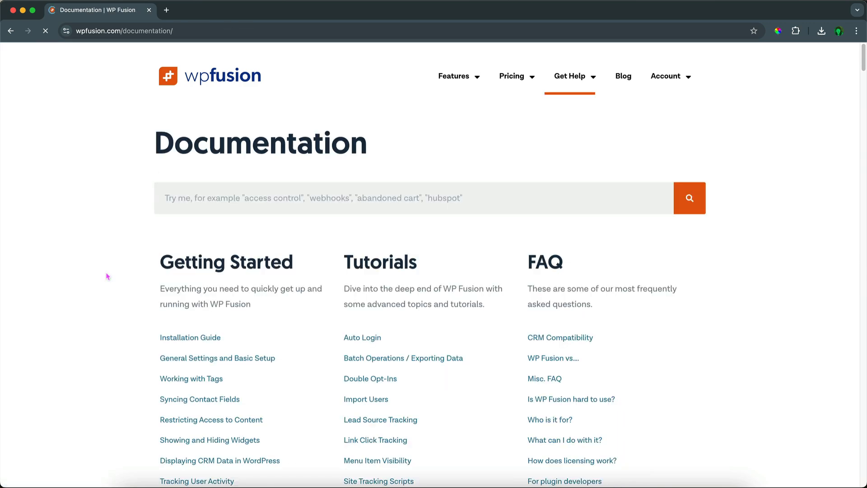
{"action": "scroll", "coordinate": [108, 276], "scroll_direction": "down", "scroll_amount": 4}
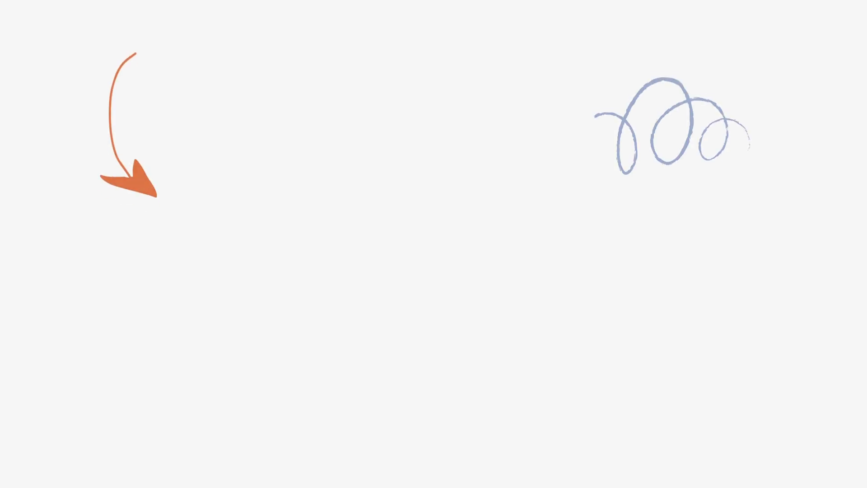